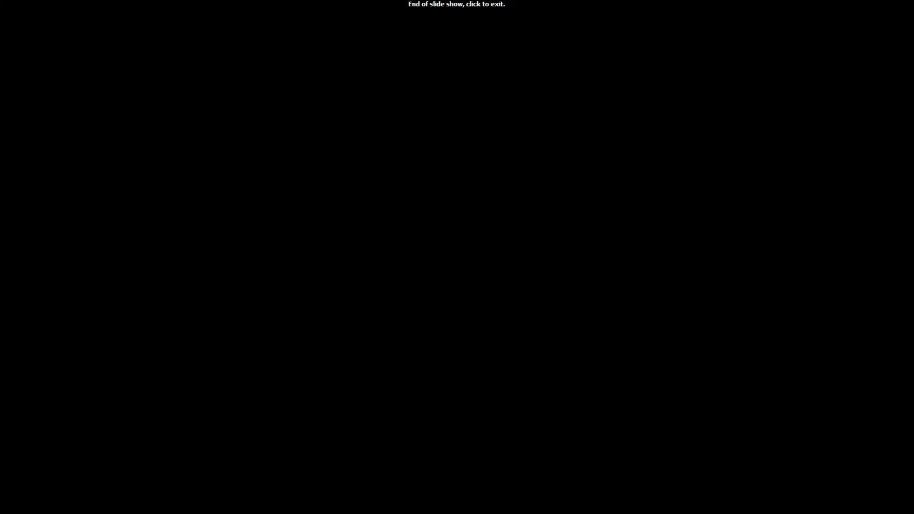
Step: Advance past the final question-and-answer slide to end the PowerPoint slide show
{"action": "key", "text": "Right"}
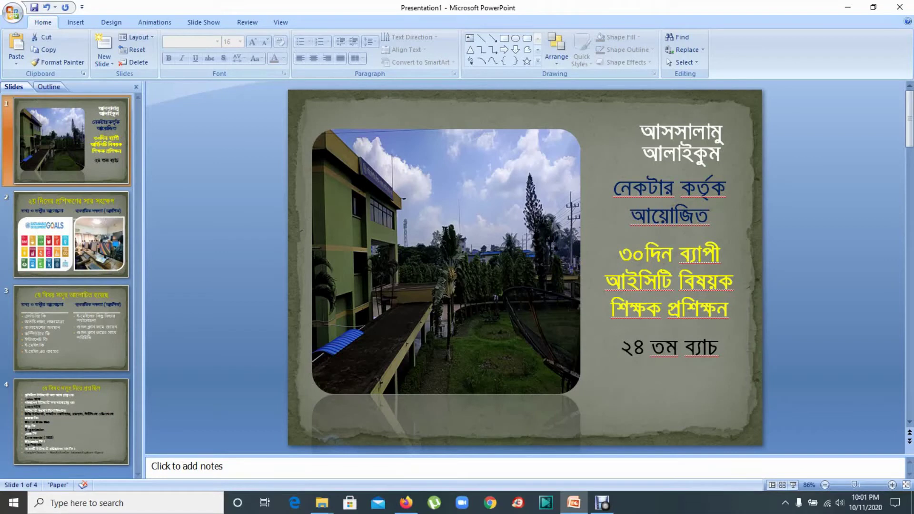
Step: Bring Firefox to the front and close the Facebook and Google tabs, leaving Gmail
{"action": "left_click", "coordinate": [406, 503]}
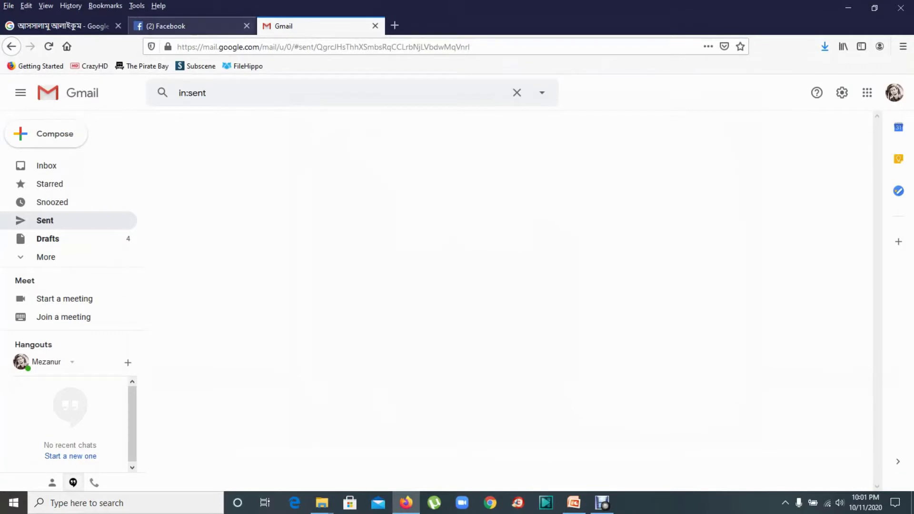
{"action": "left_click", "coordinate": [247, 25]}
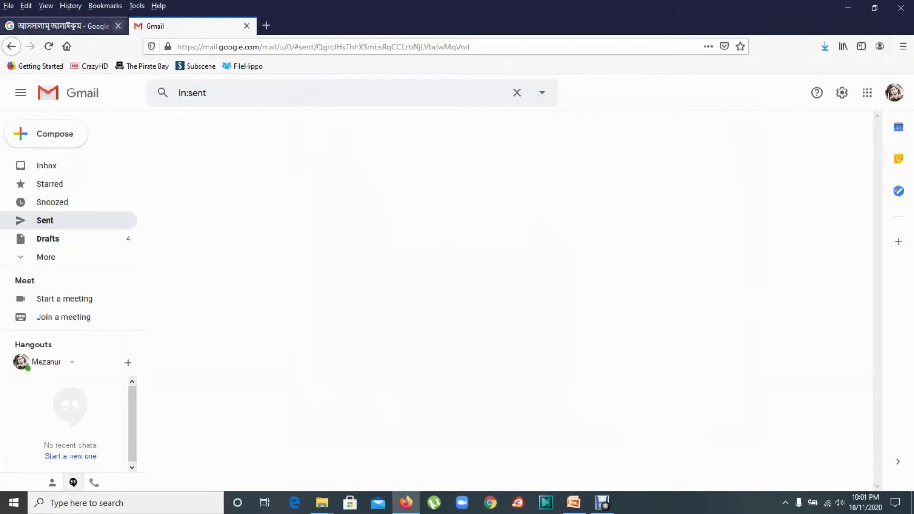
{"action": "left_click", "coordinate": [118, 25]}
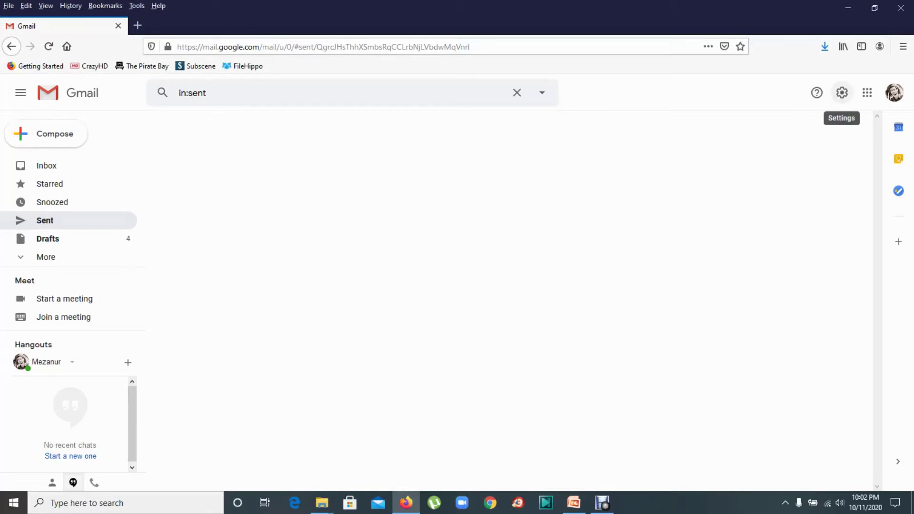
Step: Go to Gmail's full General settings, down to the Address signature
{"action": "left_click", "coordinate": [842, 92]}
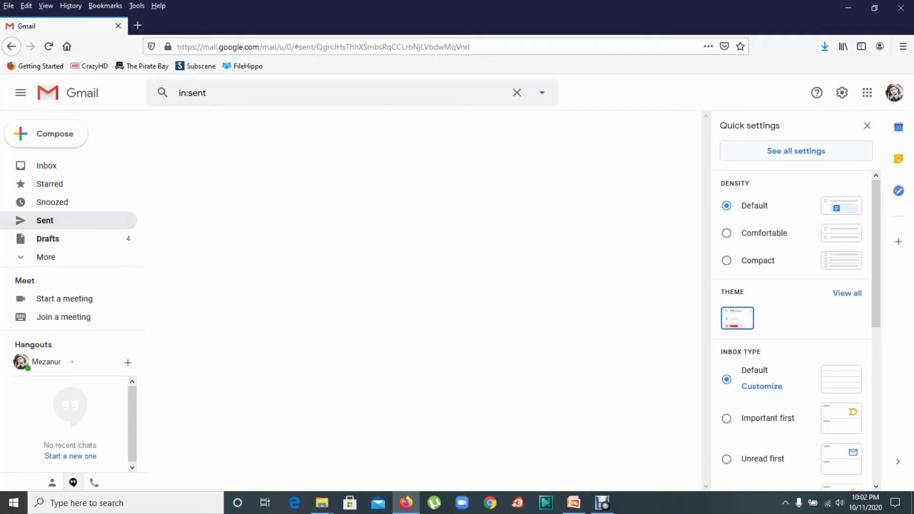
{"action": "left_click", "coordinate": [796, 151]}
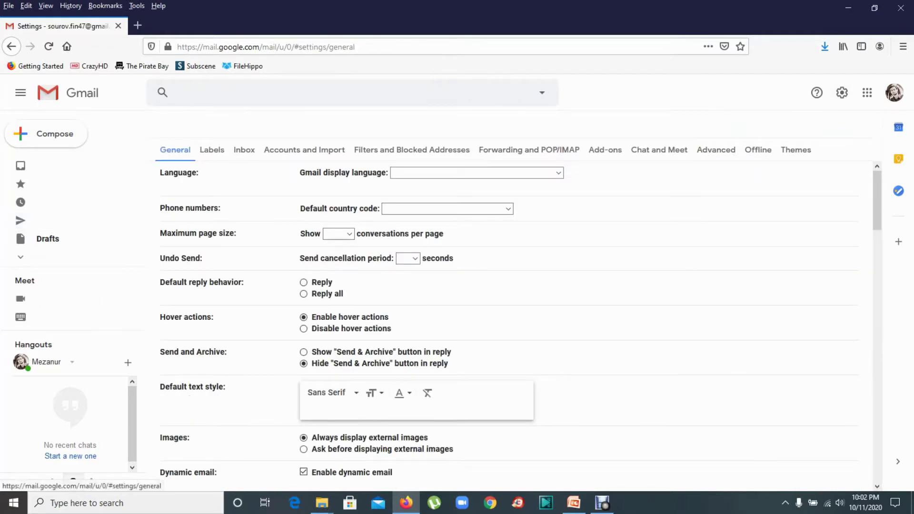
{"action": "scroll", "coordinate": [522, 326], "scroll_direction": "down", "scroll_amount": 4}
{"action": "scroll", "coordinate": [522, 326], "scroll_direction": "down", "scroll_amount": 6}
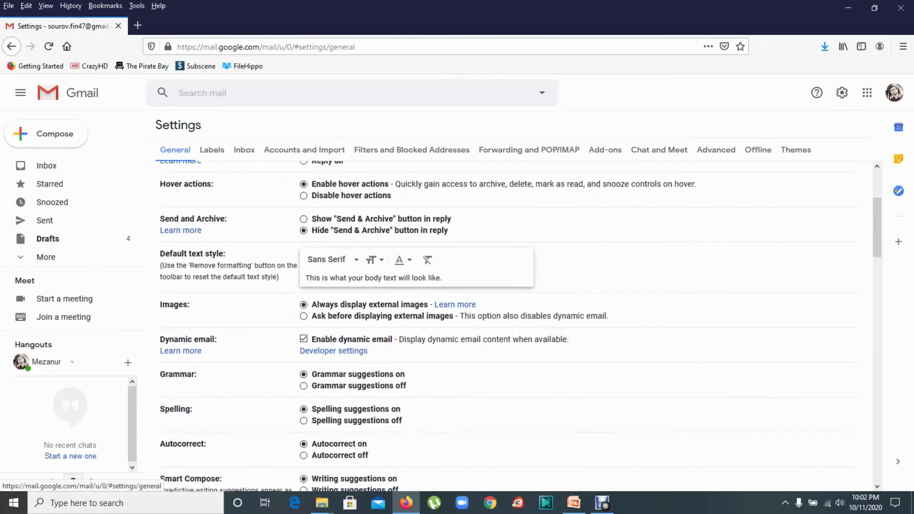
{"action": "scroll", "coordinate": [521, 327], "scroll_direction": "down", "scroll_amount": 4}
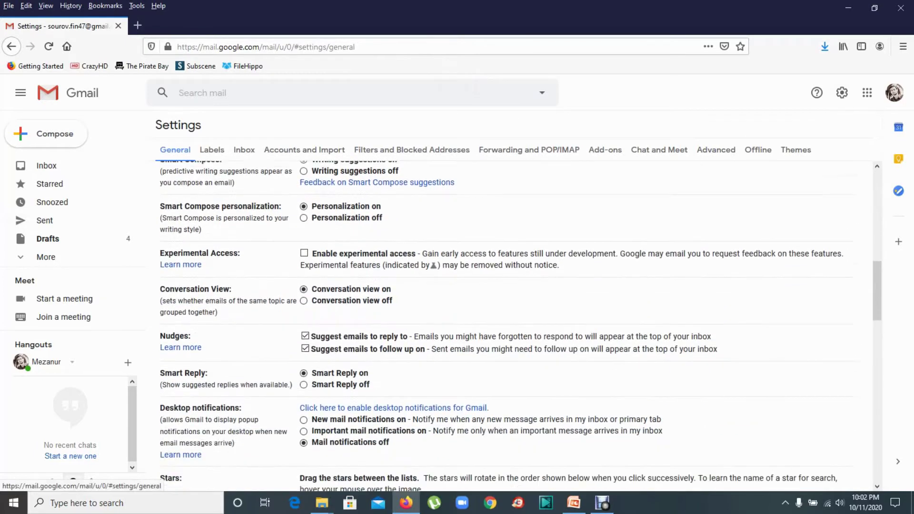
{"action": "scroll", "coordinate": [522, 326], "scroll_direction": "down", "scroll_amount": 6}
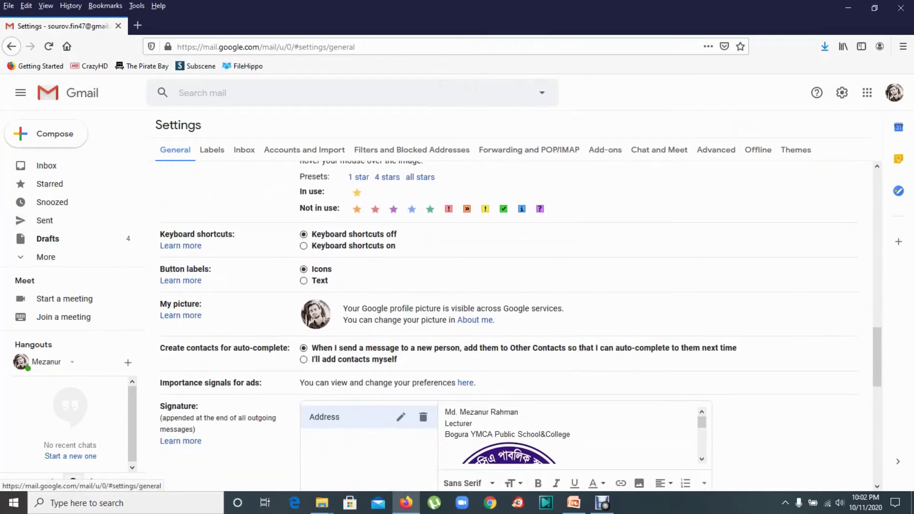
{"action": "scroll", "coordinate": [522, 326], "scroll_direction": "down", "scroll_amount": 2}
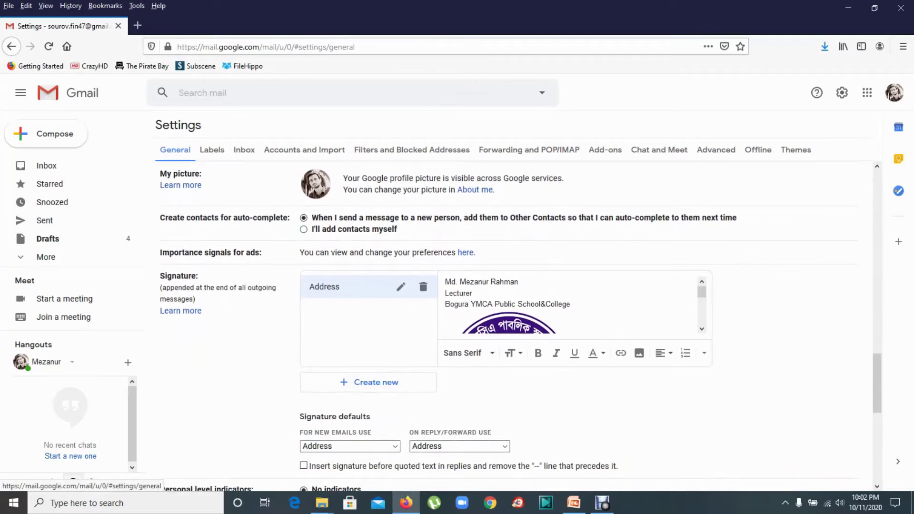
Step: Delete the existing 'Address' signature so no signatures remain
{"action": "left_click", "coordinate": [423, 287]}
{"action": "left_click", "coordinate": [544, 307]}
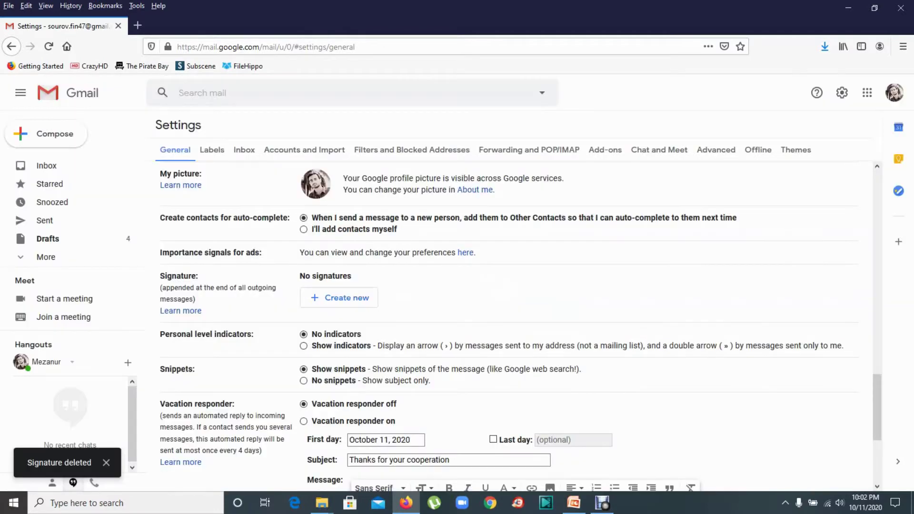
{"action": "scroll", "coordinate": [519, 324], "scroll_direction": "up", "scroll_amount": 4}
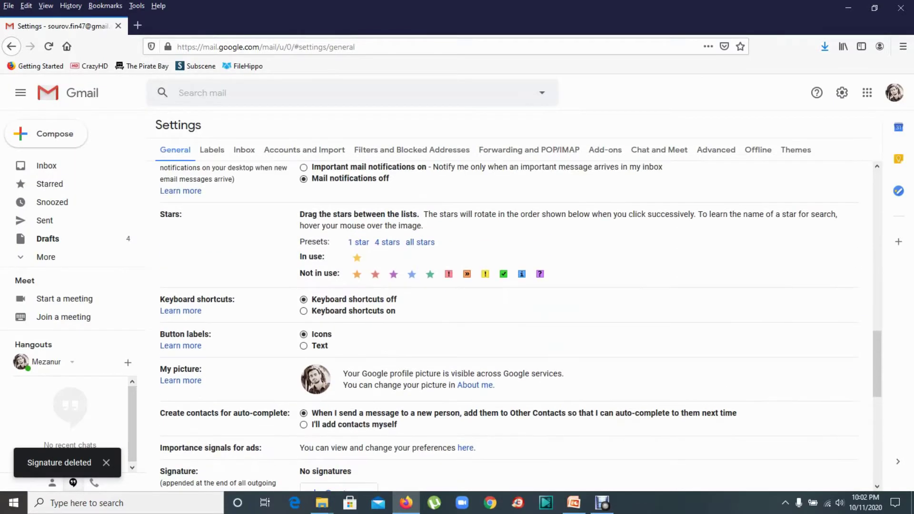
{"action": "scroll", "coordinate": [520, 324], "scroll_direction": "up", "scroll_amount": 5}
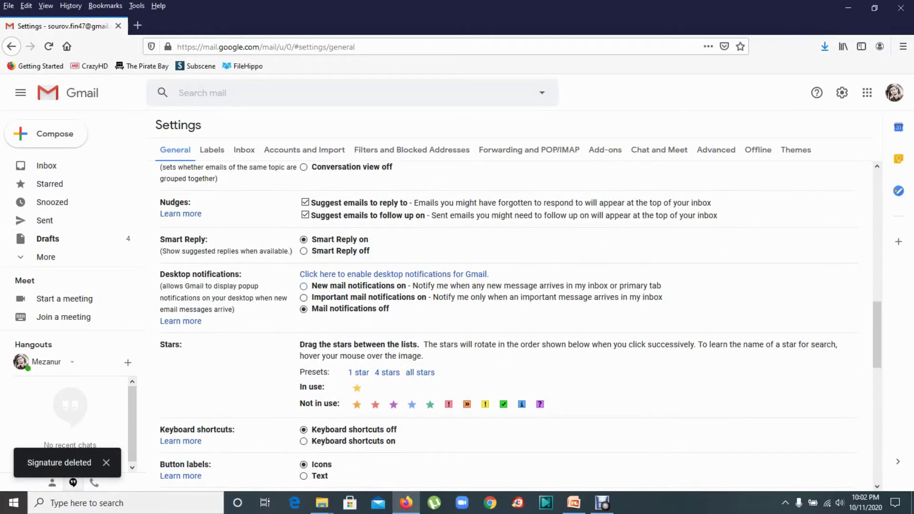
{"action": "scroll", "coordinate": [519, 324], "scroll_direction": "down", "scroll_amount": 2}
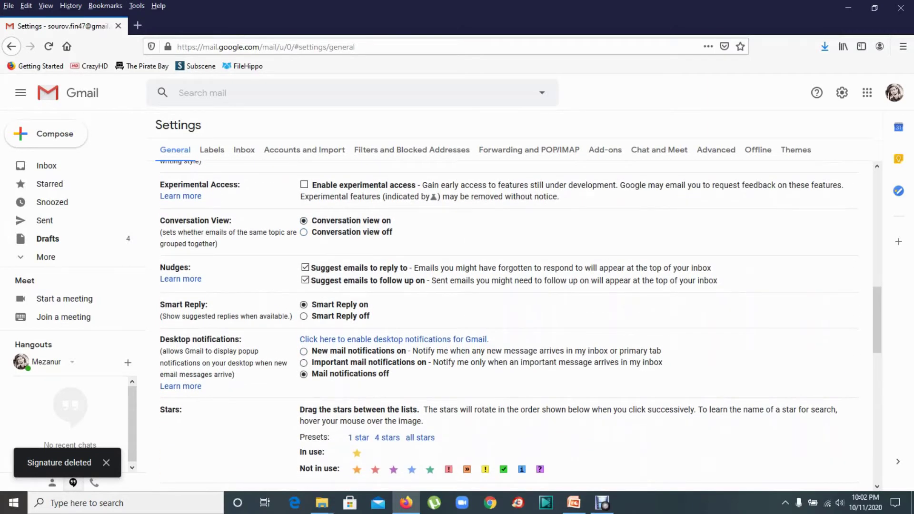
{"action": "scroll", "coordinate": [520, 329], "scroll_direction": "down", "scroll_amount": 5}
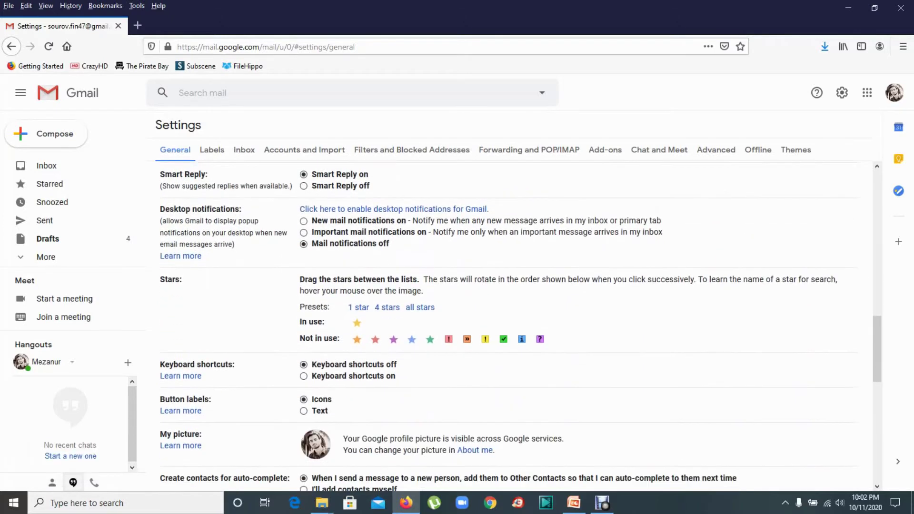
{"action": "scroll", "coordinate": [519, 328], "scroll_direction": "down", "scroll_amount": 2}
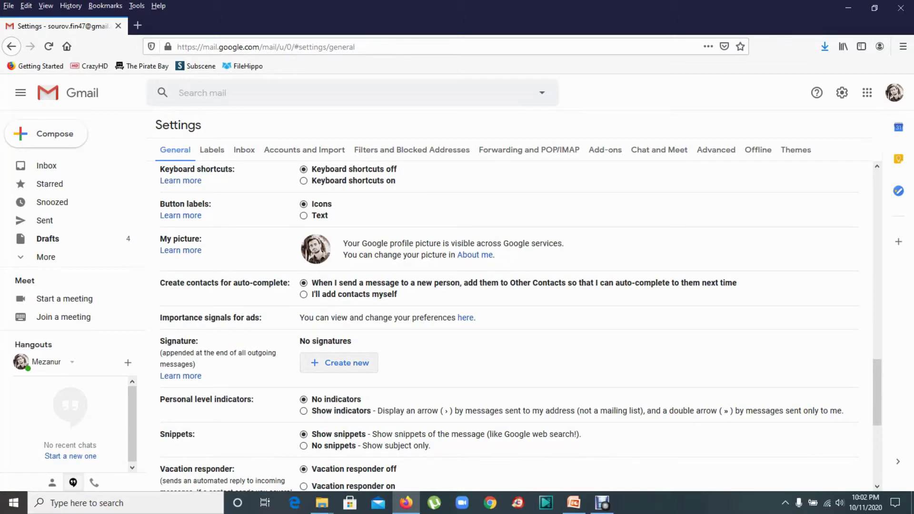
Step: Create a new signature named 'add' with the user's first name as its text
{"action": "left_click", "coordinate": [339, 363]}
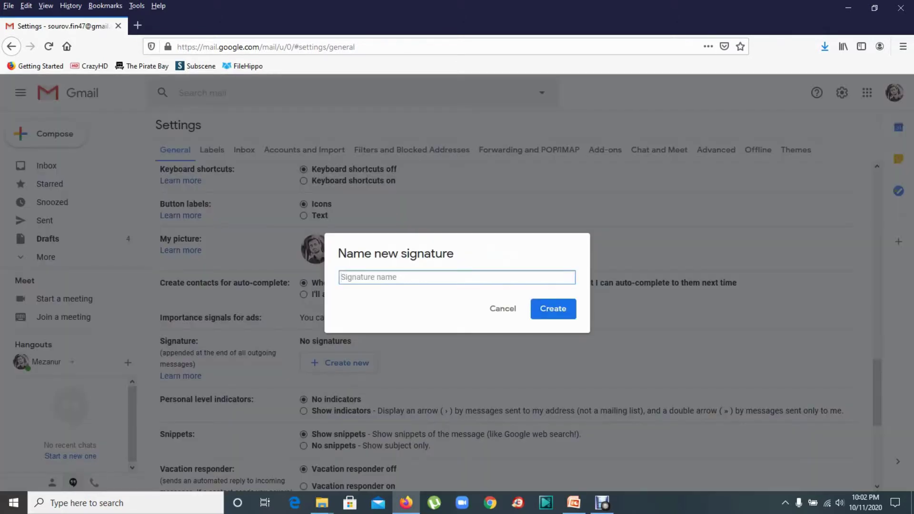
{"action": "type", "text": "add"}
{"action": "left_click", "coordinate": [553, 309]}
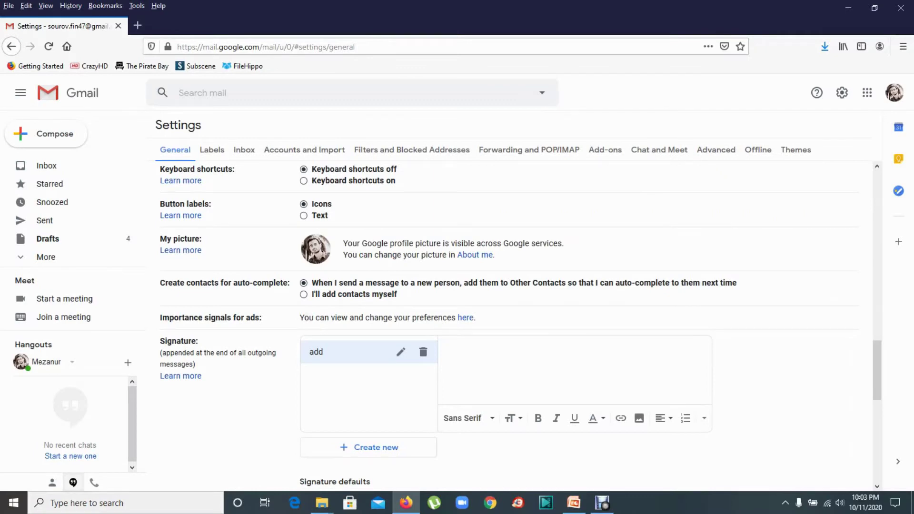
{"action": "type", "text": "mezanur"}
Step: Choose 'add' in both the new-email and reply/forward signature default dropdowns
{"action": "scroll", "coordinate": [519, 323], "scroll_direction": "down", "scroll_amount": 3}
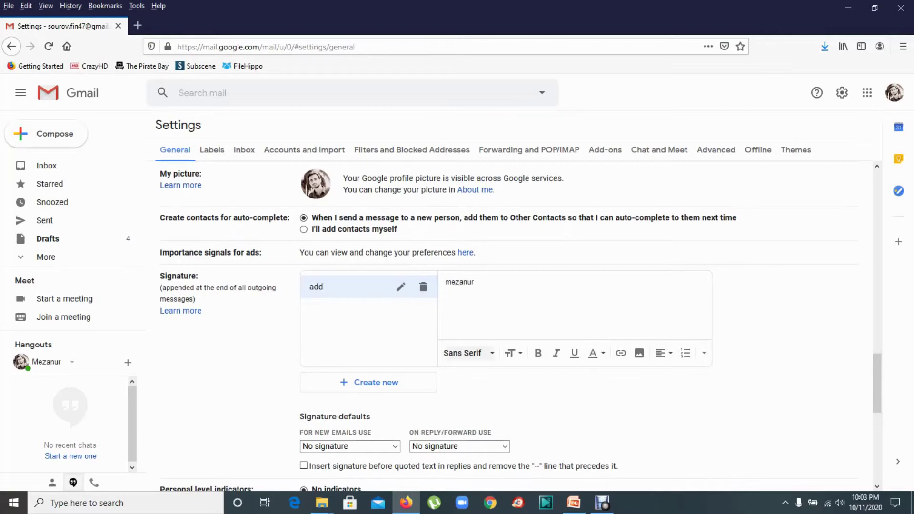
{"action": "scroll", "coordinate": [351, 381], "scroll_direction": "down", "scroll_amount": 2}
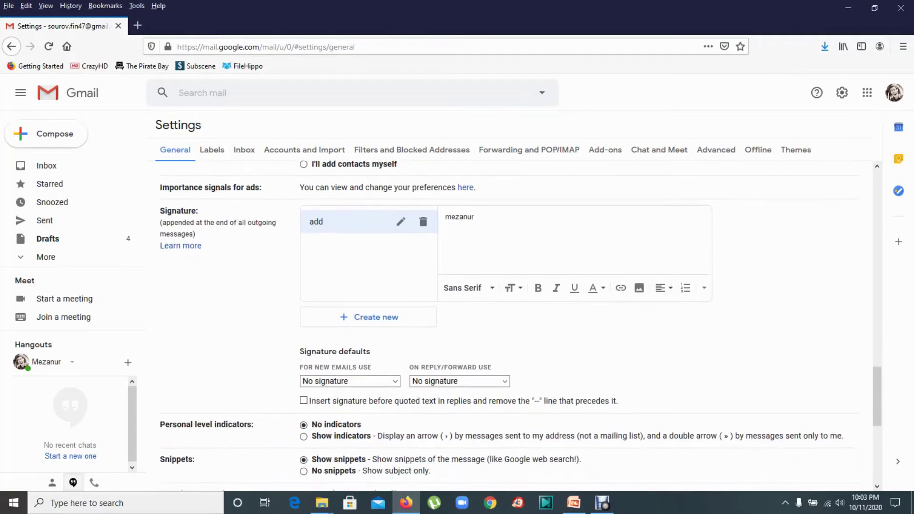
{"action": "left_click", "coordinate": [350, 381]}
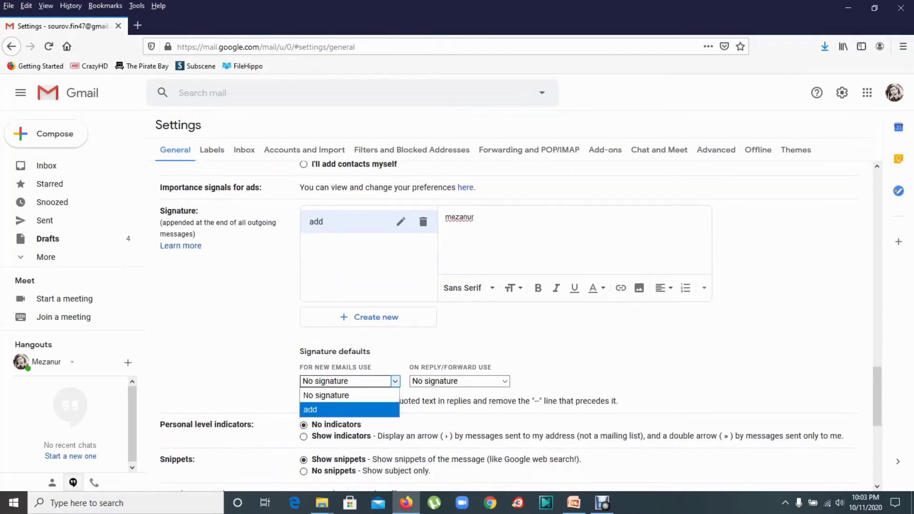
{"action": "left_click", "coordinate": [350, 409]}
{"action": "left_click", "coordinate": [458, 381]}
{"action": "left_click", "coordinate": [459, 410]}
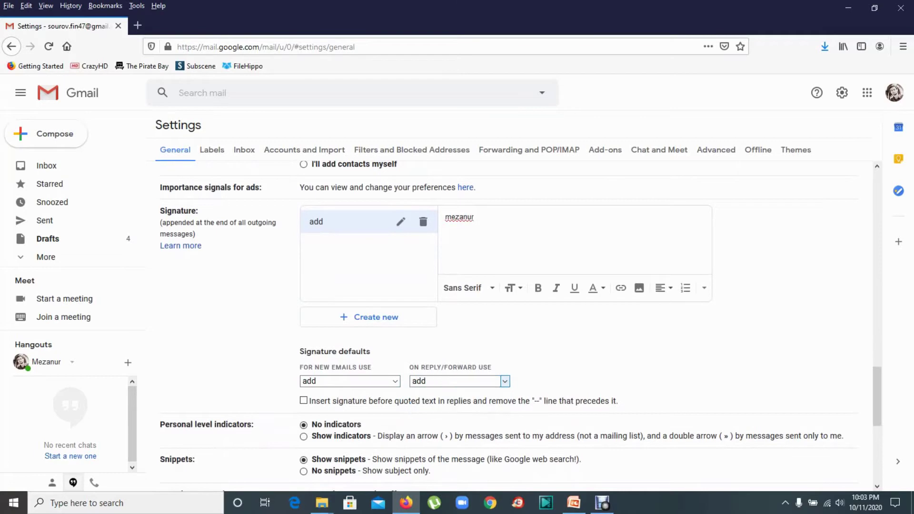
{"action": "scroll", "coordinate": [459, 410], "scroll_direction": "up", "scroll_amount": 4}
{"action": "scroll", "coordinate": [521, 334], "scroll_direction": "down", "scroll_amount": 1}
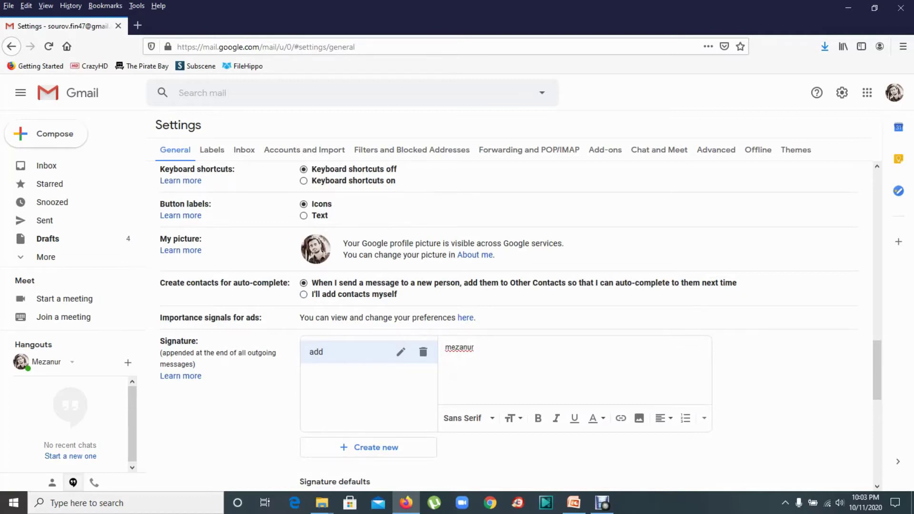
{"action": "scroll", "coordinate": [464, 291], "scroll_direction": "down", "scroll_amount": 2}
{"action": "scroll", "coordinate": [465, 290], "scroll_direction": "down", "scroll_amount": 3}
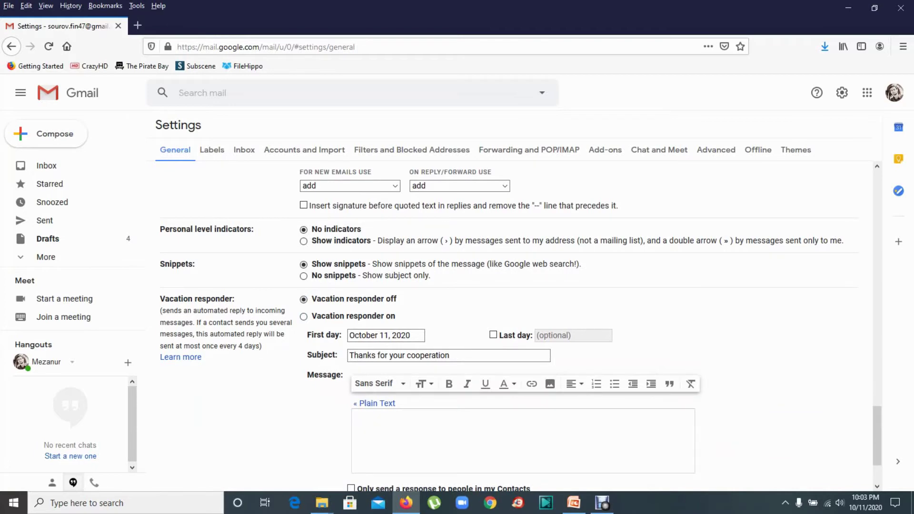
Step: Switch the vacation responder on, keeping subject 'Thanks for your cooperation' from October 11, 2020
{"action": "left_click", "coordinate": [450, 356]}
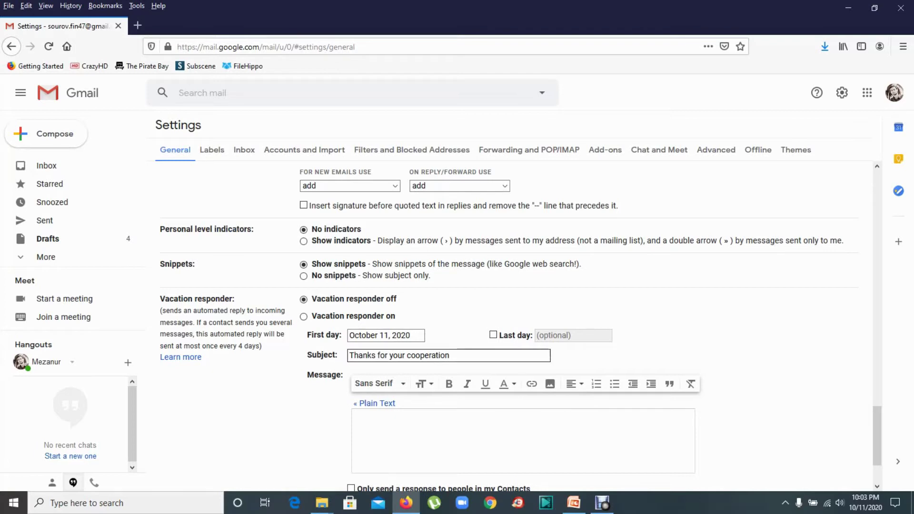
{"action": "mouse_move", "coordinate": [450, 356]}
{"action": "left_mouse_down"}
{"action": "mouse_move", "coordinate": [348, 355]}
{"action": "mouse_move", "coordinate": [450, 356]}
{"action": "left_mouse_up"}
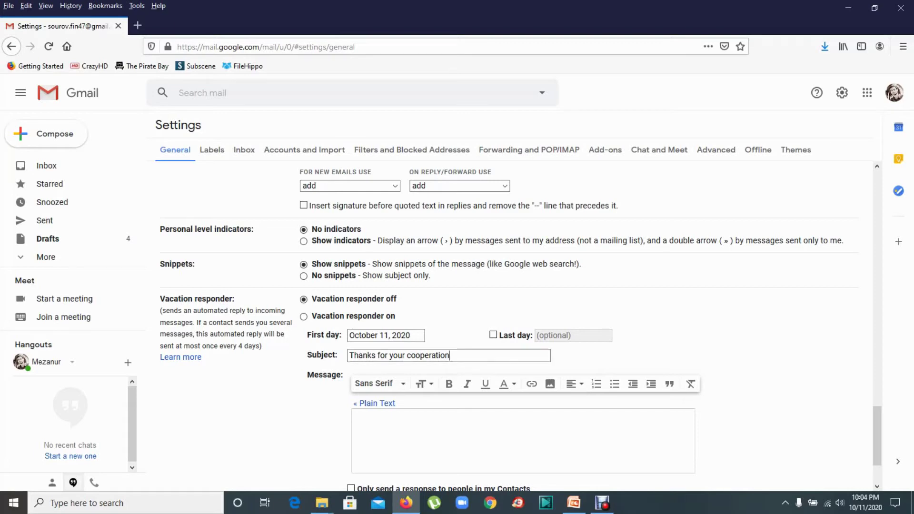
{"action": "left_click", "coordinate": [303, 316]}
{"action": "left_click_drag", "start_coordinate": [450, 355], "coordinate": [349, 355]}
{"action": "scroll", "coordinate": [522, 325], "scroll_direction": "down", "scroll_amount": 3}
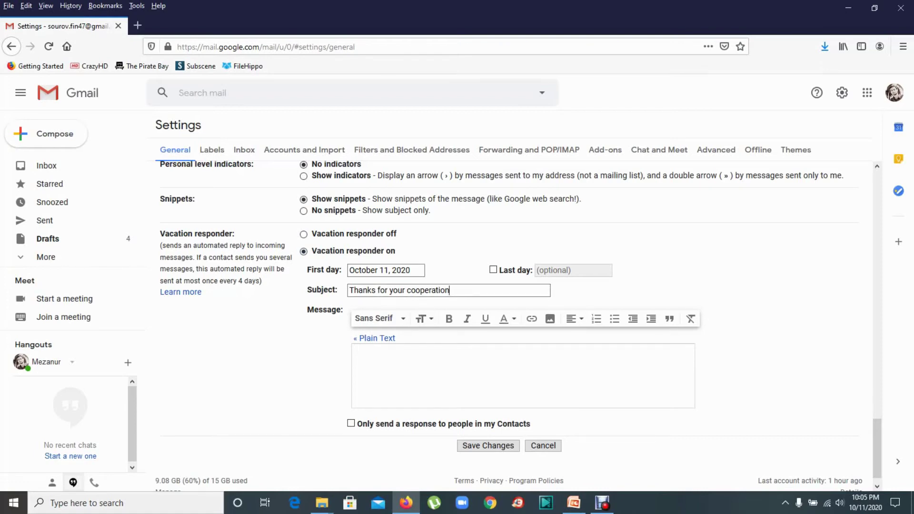
{"action": "scroll", "coordinate": [519, 326], "scroll_direction": "up", "scroll_amount": 10}
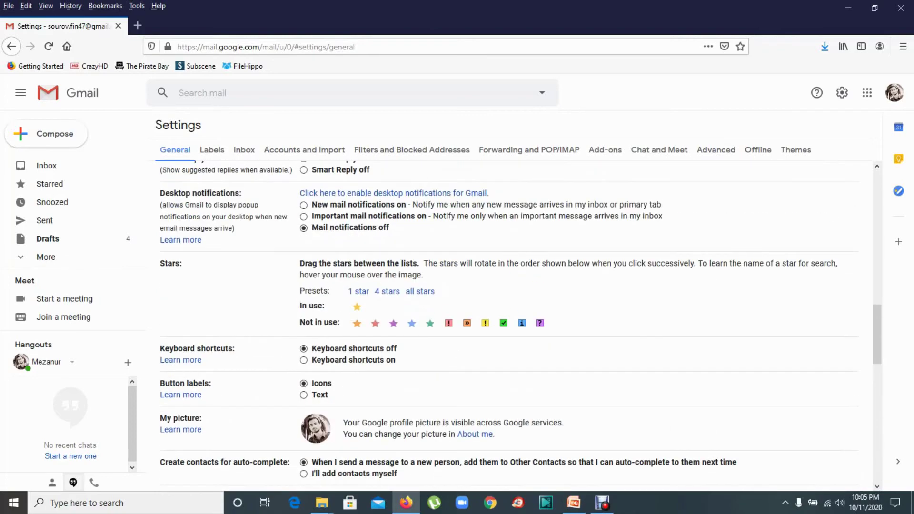
{"action": "scroll", "coordinate": [518, 326], "scroll_direction": "up", "scroll_amount": 15}
{"action": "scroll", "coordinate": [518, 325], "scroll_direction": "up", "scroll_amount": 3}
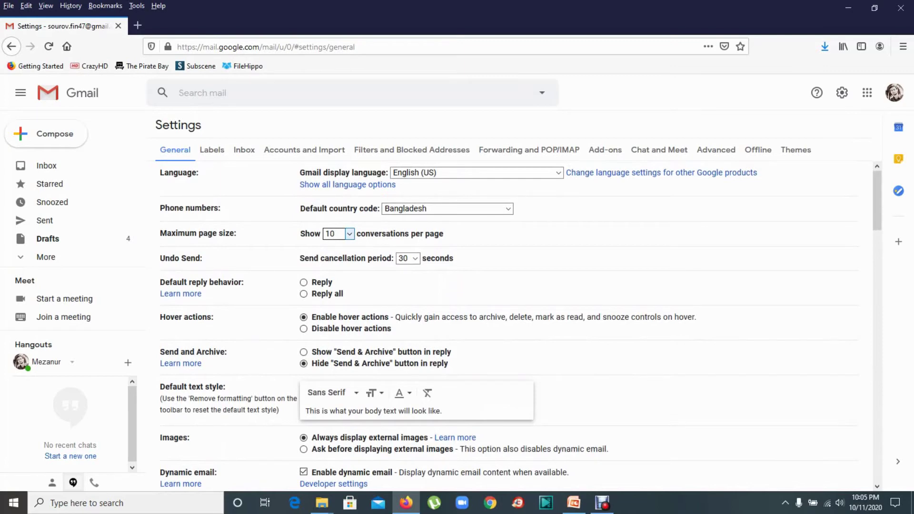
{"action": "left_click", "coordinate": [350, 233]}
{"action": "key", "text": "Down"}
{"action": "key", "text": "Down"}
{"action": "key", "text": "Down"}
{"action": "key", "text": "Down"}
{"action": "key", "text": "Down"}
{"action": "key", "text": "Up"}
{"action": "key", "text": "Up"}
{"action": "key", "text": "Up"}
{"action": "key", "text": "Up"}
{"action": "key", "text": "Up"}
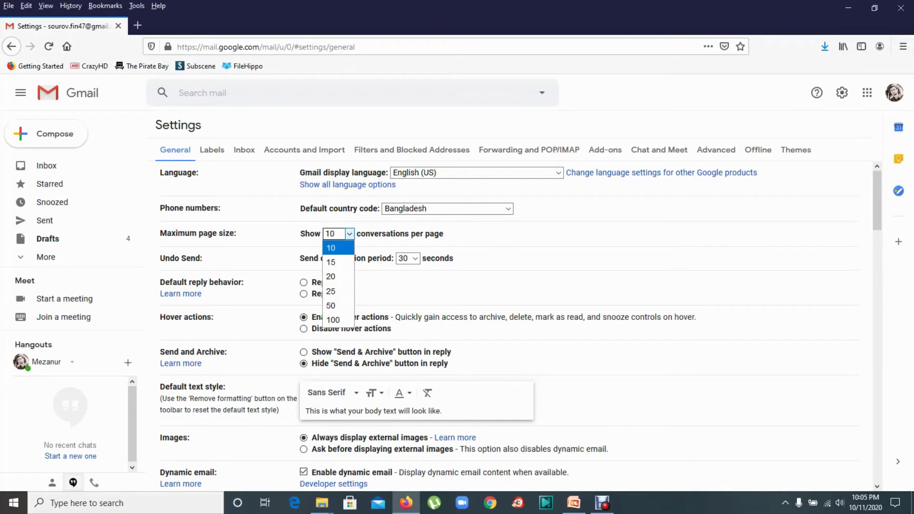
{"action": "key", "text": "Down"}
{"action": "key", "text": "Down"}
{"action": "key", "text": "Down"}
{"action": "key", "text": "Down"}
{"action": "key", "text": "Up"}
{"action": "key", "text": "Up"}
{"action": "key", "text": "Up"}
{"action": "key", "text": "Up"}
{"action": "key", "text": "Down"}
{"action": "key", "text": "Down"}
{"action": "key", "text": "Down"}
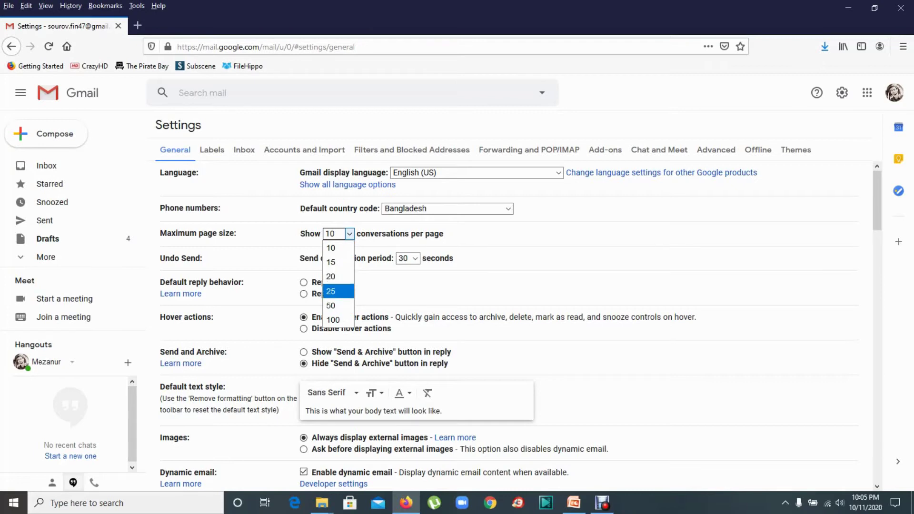
{"action": "key", "text": "Up"}
{"action": "key", "text": "Up"}
{"action": "key", "text": "Up"}
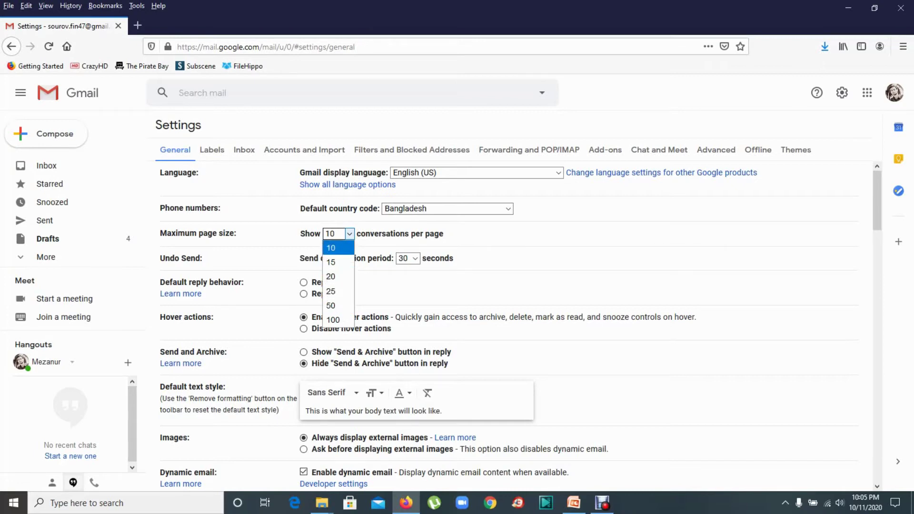
{"action": "key", "text": "Down"}
{"action": "key", "text": "Down"}
{"action": "key", "text": "Down"}
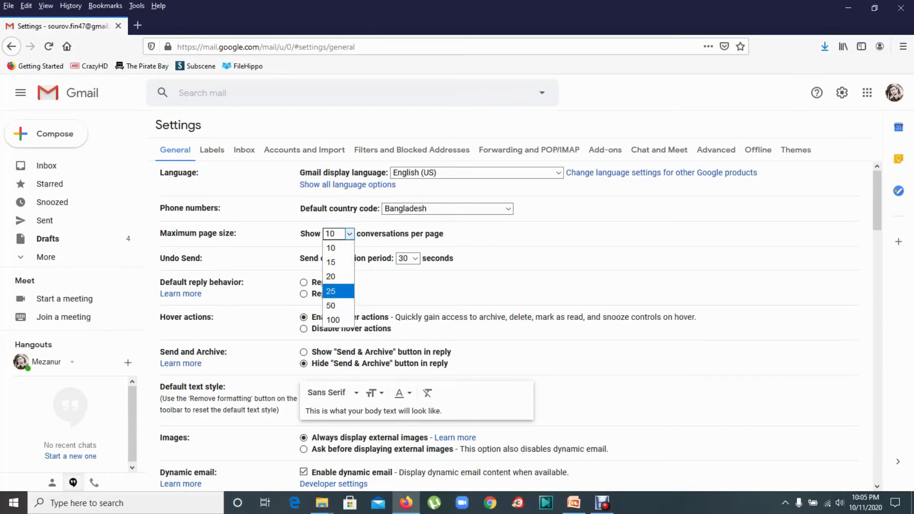
{"action": "key", "text": "Down"}
{"action": "key", "text": "Up"}
{"action": "key", "text": "Up"}
{"action": "key", "text": "Up"}
{"action": "key", "text": "Up"}
{"action": "key", "text": "Down"}
{"action": "key", "text": "Down"}
{"action": "key", "text": "Up"}
{"action": "key", "text": "Up"}
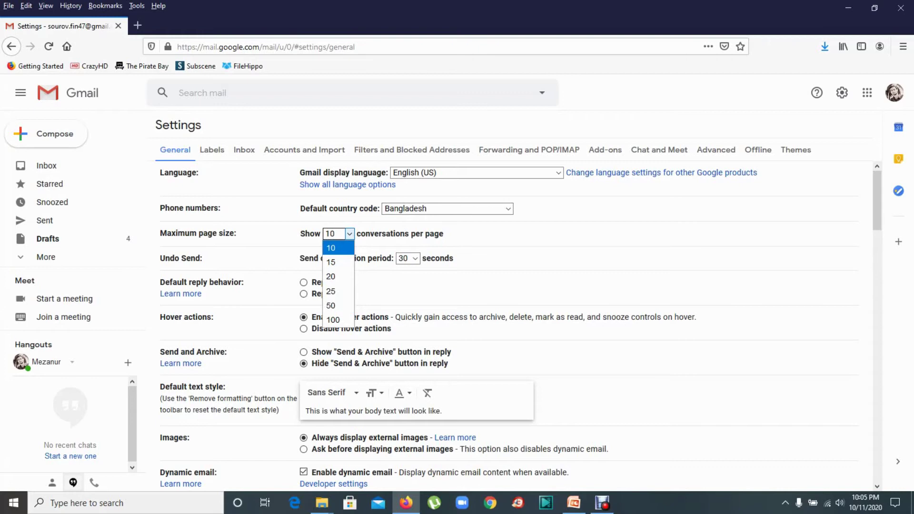
{"action": "key", "text": "Down"}
{"action": "key", "text": "Down"}
{"action": "key", "text": "Down"}
{"action": "key", "text": "Down"}
{"action": "key", "text": "Up"}
{"action": "key", "text": "Up"}
{"action": "key", "text": "Up"}
{"action": "key", "text": "Up"}
{"action": "key", "text": "Up"}
{"action": "key", "text": "Return"}
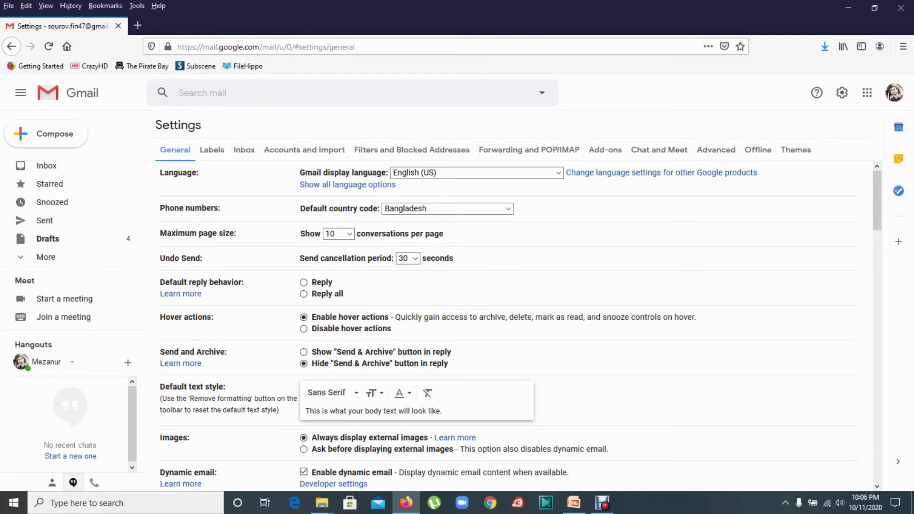
{"action": "key", "text": "Tab"}
{"action": "key", "text": "alt+Down"}
{"action": "key", "text": "Down"}
{"action": "key", "text": "Up"}
{"action": "key", "text": "Return"}
{"action": "key", "text": "alt+Down"}
{"action": "key", "text": "Down"}
{"action": "key", "text": "Down"}
{"action": "key", "text": "Down"}
{"action": "key", "text": "Return"}
{"action": "scroll", "coordinate": [521, 333], "scroll_direction": "down", "scroll_amount": 10}
{"action": "scroll", "coordinate": [521, 334], "scroll_direction": "down", "scroll_amount": 12}
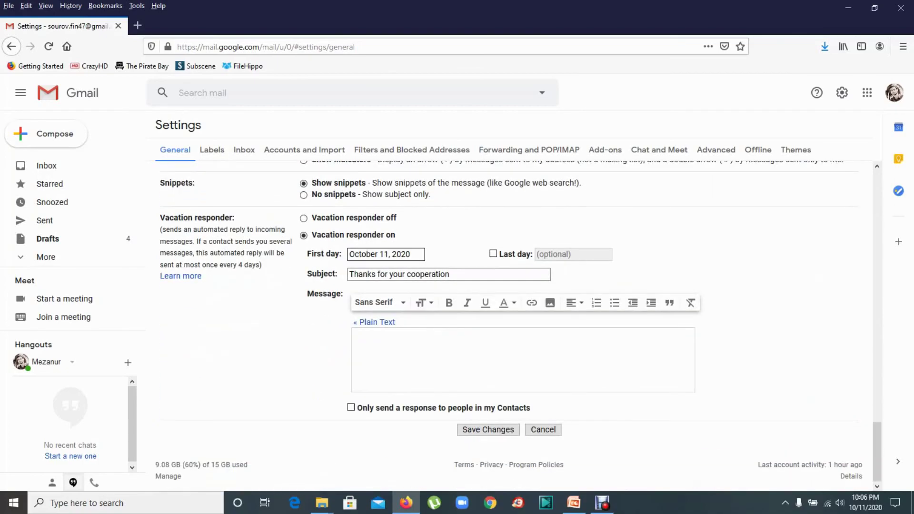
{"action": "scroll", "coordinate": [522, 334], "scroll_direction": "up", "scroll_amount": 10}
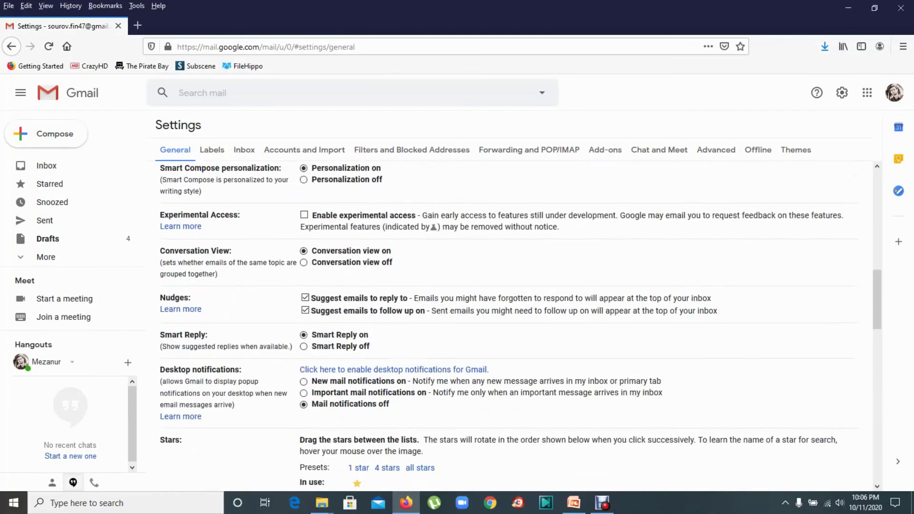
{"action": "scroll", "coordinate": [522, 333], "scroll_direction": "up", "scroll_amount": 10}
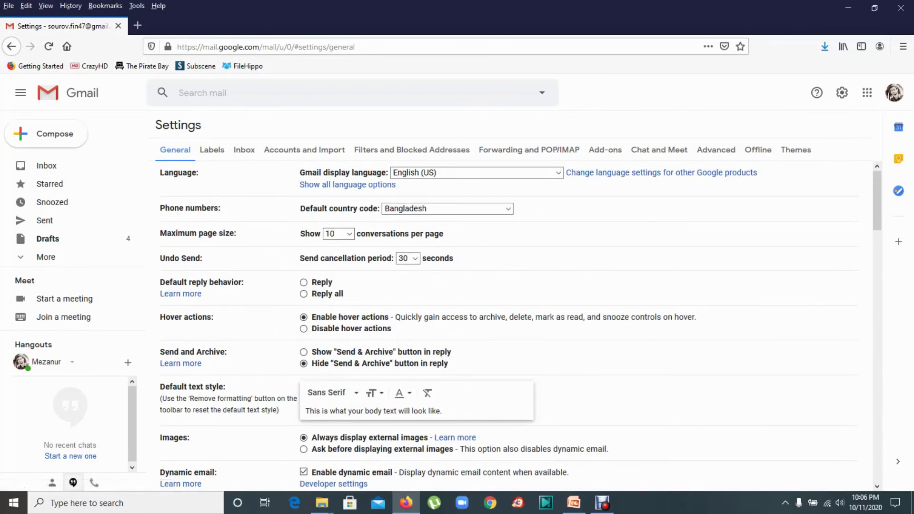
{"action": "left_click", "coordinate": [349, 233]}
{"action": "key", "text": "Escape"}
{"action": "key", "text": "alt+Down"}
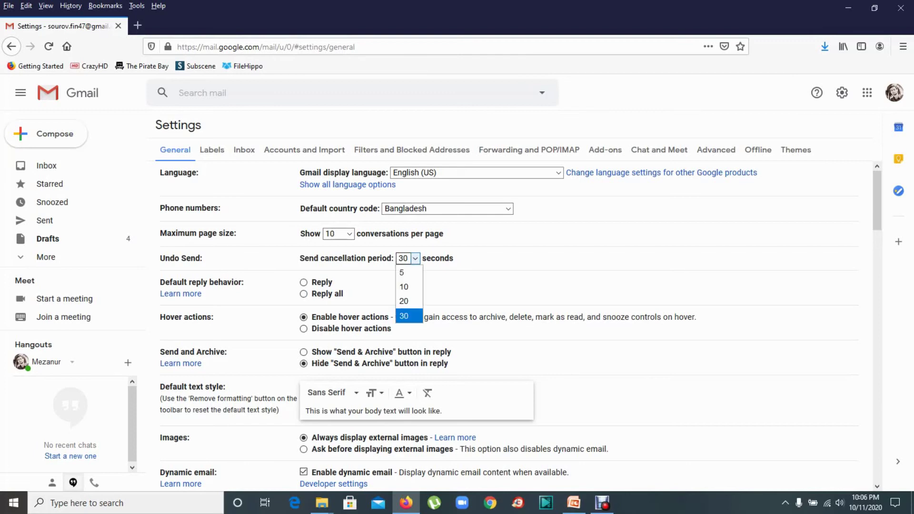
{"action": "key", "text": "Return"}
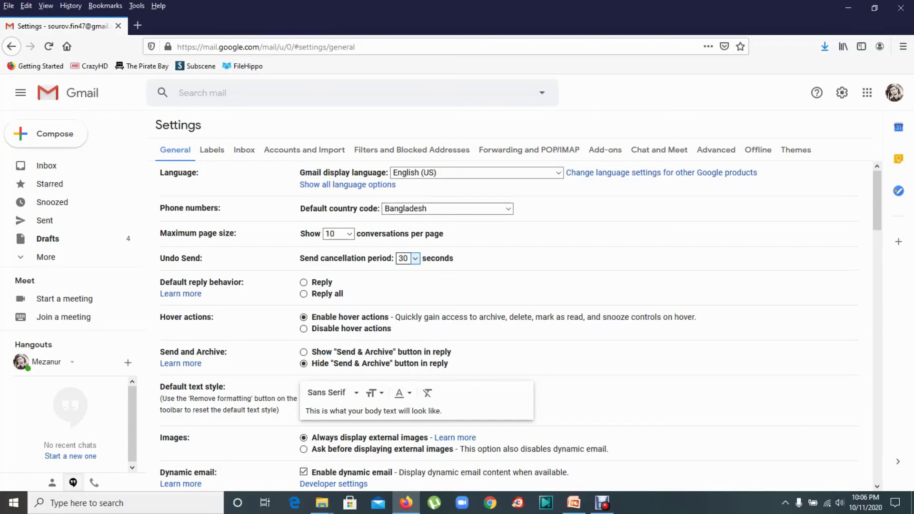
{"action": "scroll", "coordinate": [519, 334], "scroll_direction": "down", "scroll_amount": 15}
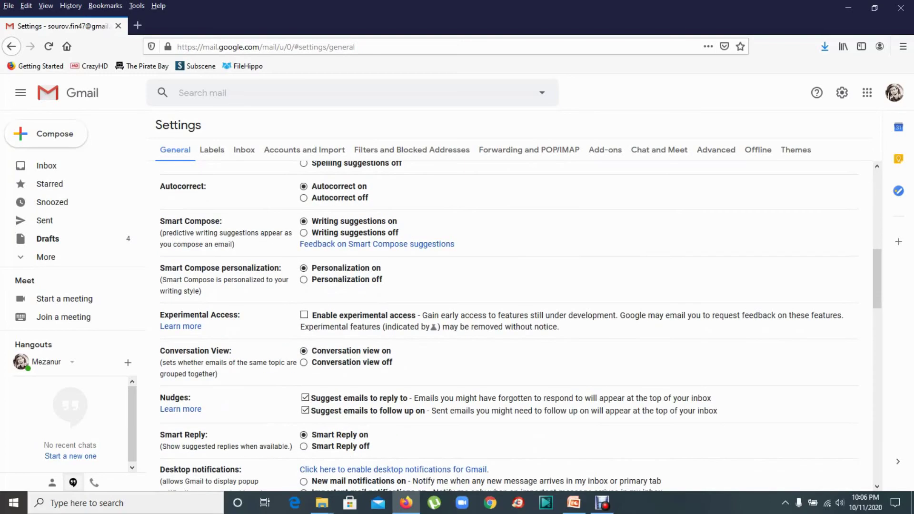
{"action": "scroll", "coordinate": [520, 333], "scroll_direction": "down", "scroll_amount": 4}
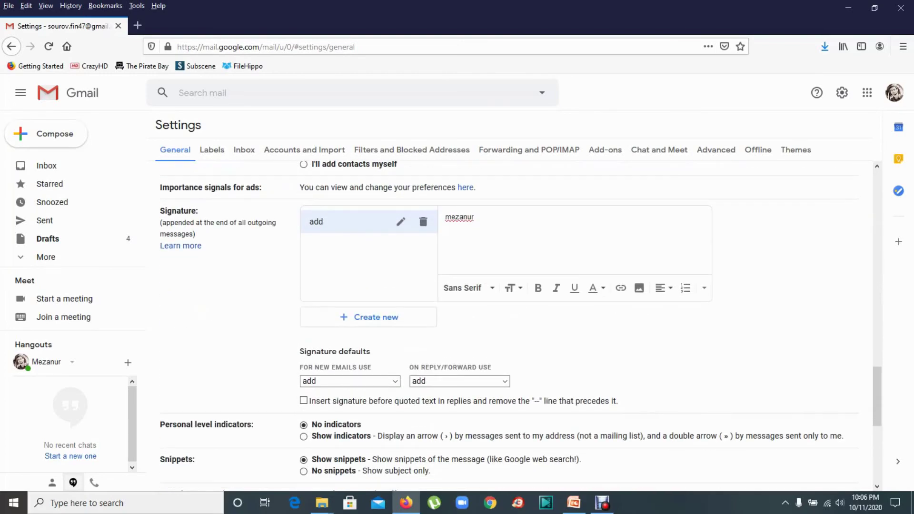
{"action": "scroll", "coordinate": [519, 328], "scroll_direction": "up", "scroll_amount": 2}
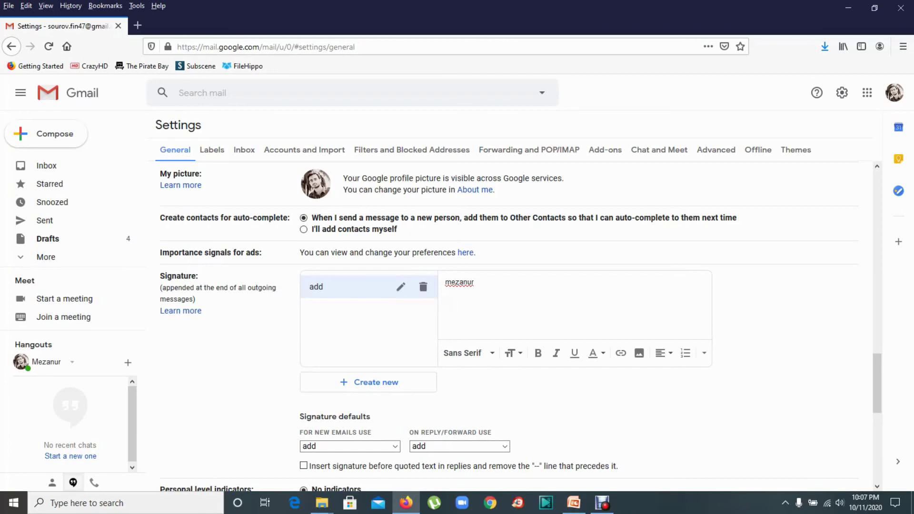
{"action": "scroll", "coordinate": [476, 326], "scroll_direction": "down", "scroll_amount": 6}
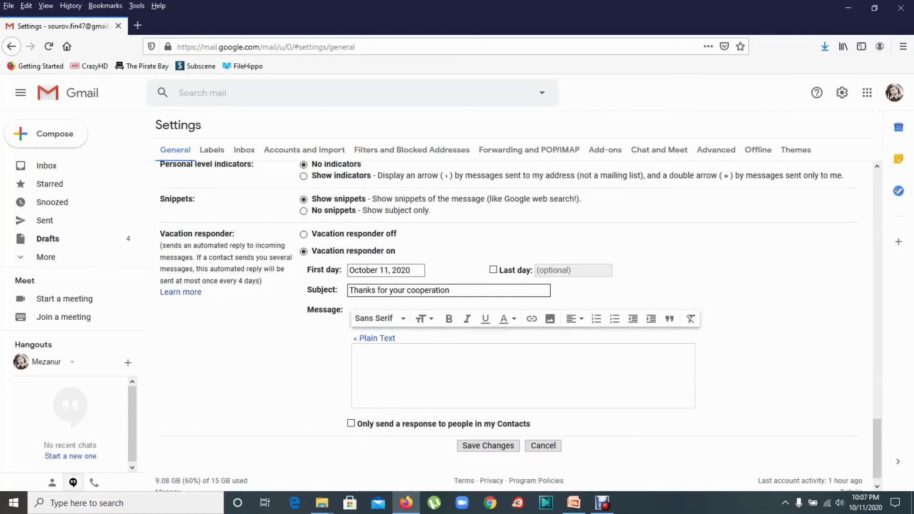
{"action": "triple_click", "coordinate": [400, 290]}
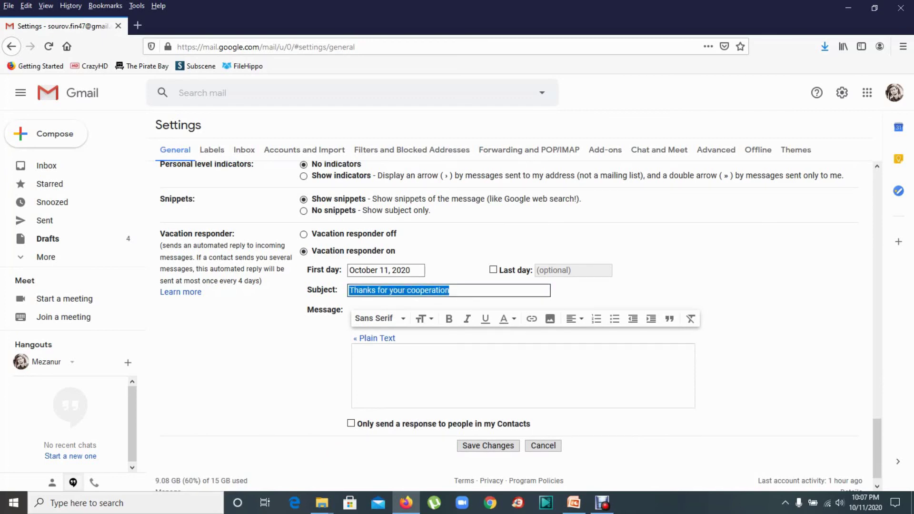
{"action": "left_click", "coordinate": [450, 290]}
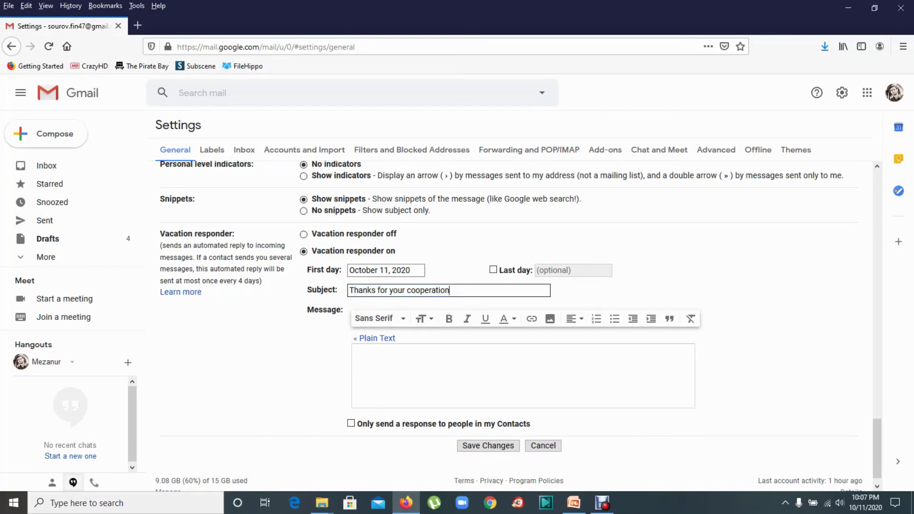